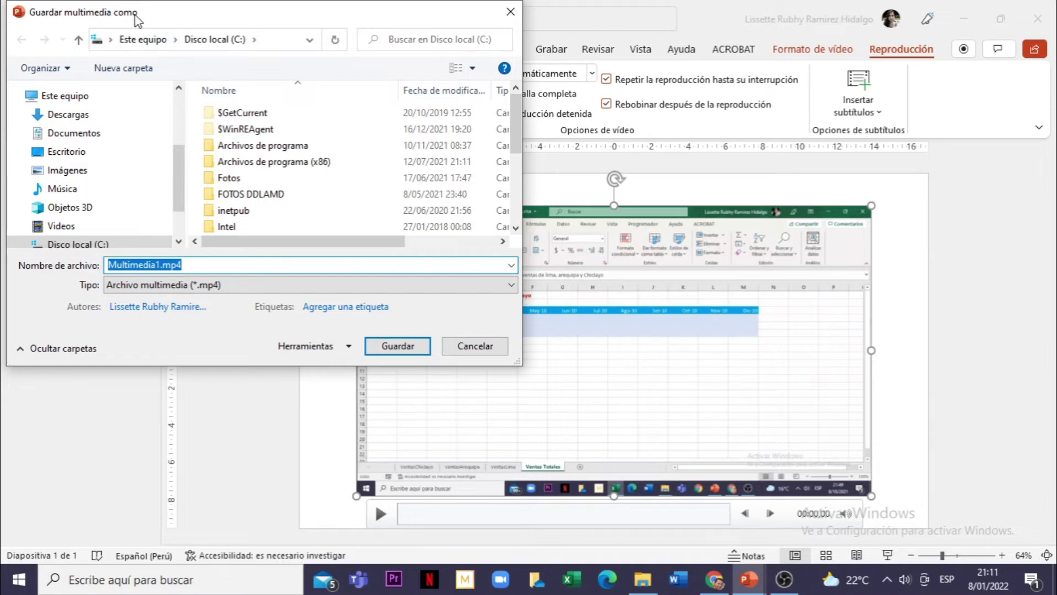
# - Save the slide's video to Disco local (D:) as ExcelR.mp4
pyautogui.click(161, 265)
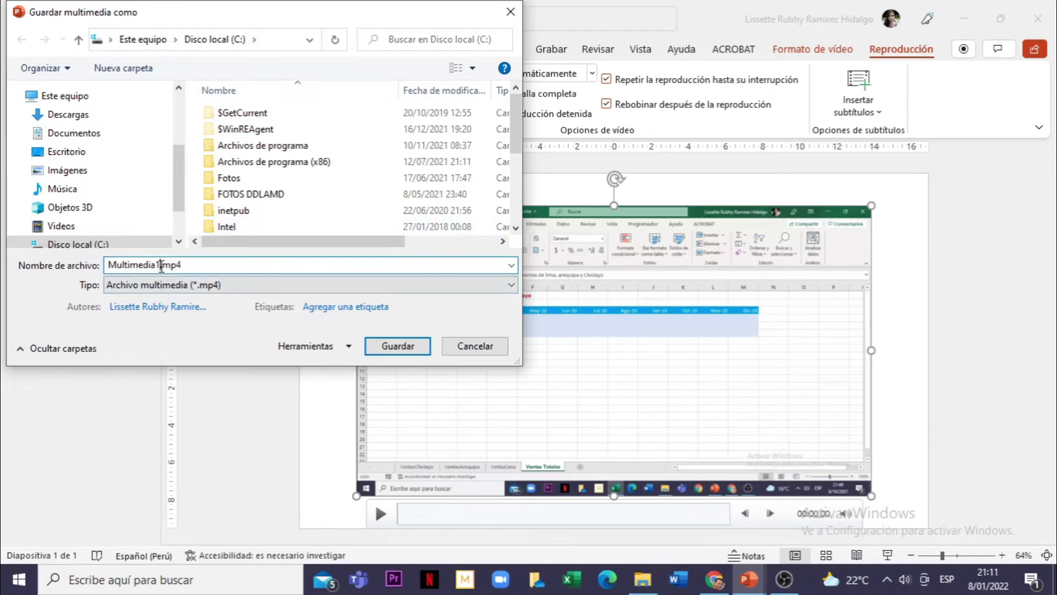
pyautogui.moveTo(161, 265); pyautogui.dragTo(102, 267)
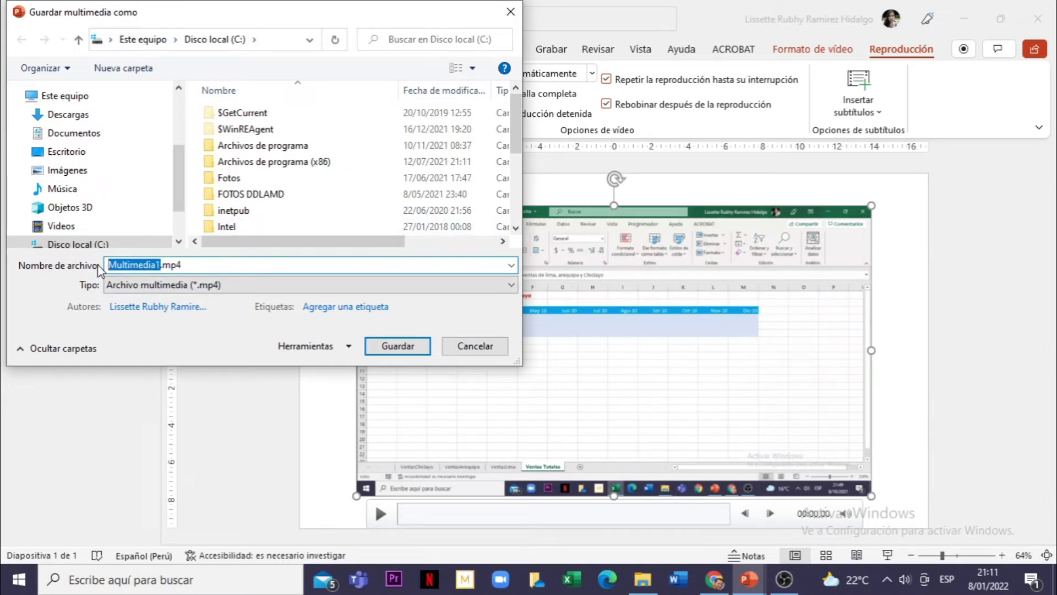
pyautogui.write('ExcelR')
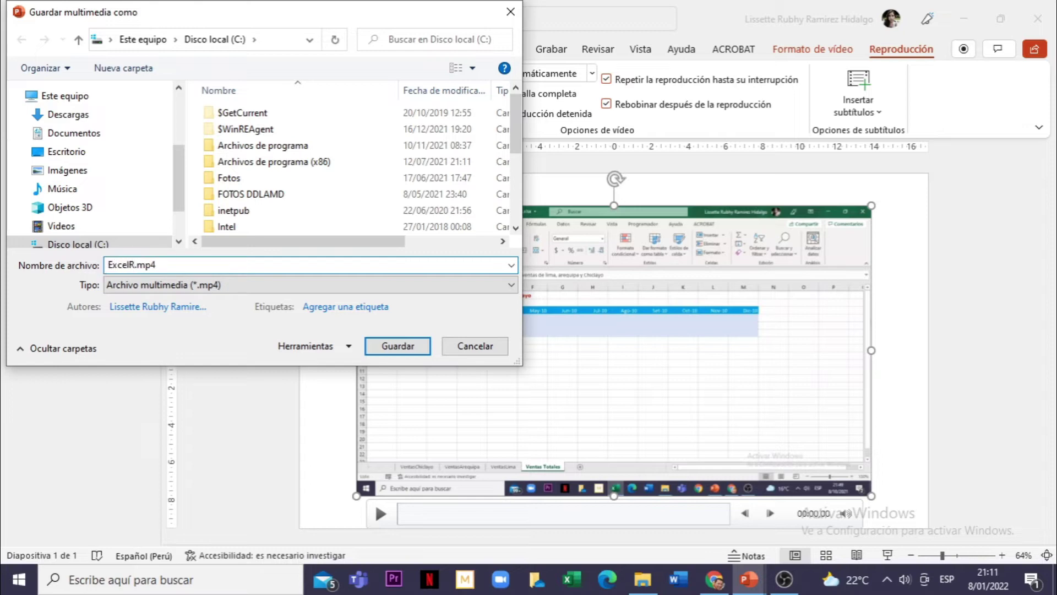
pyautogui.scroll(-1, 88, 188)
pyautogui.click(82, 202)
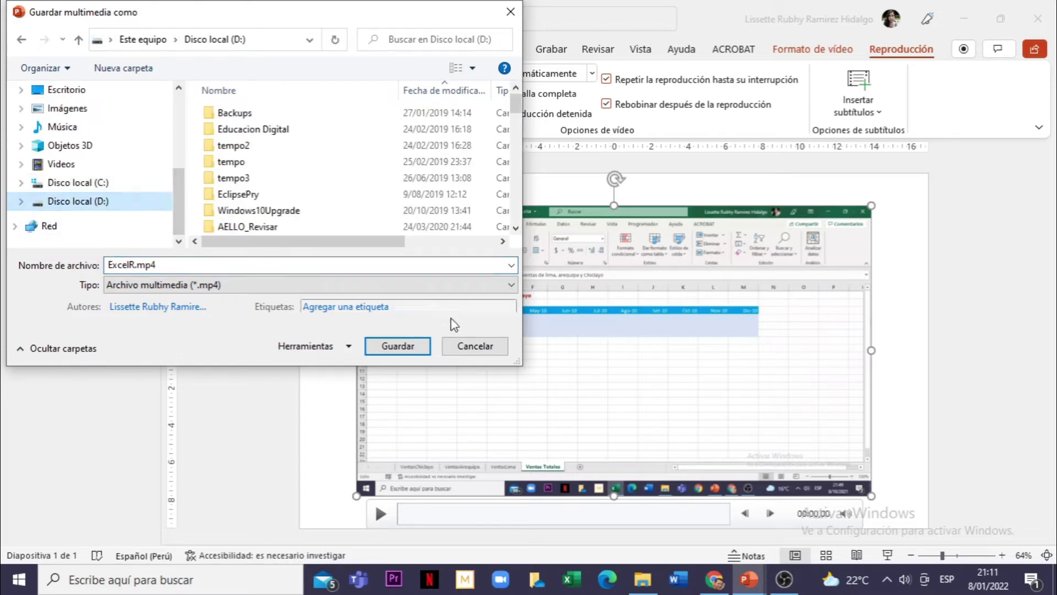
pyautogui.click(414, 351)
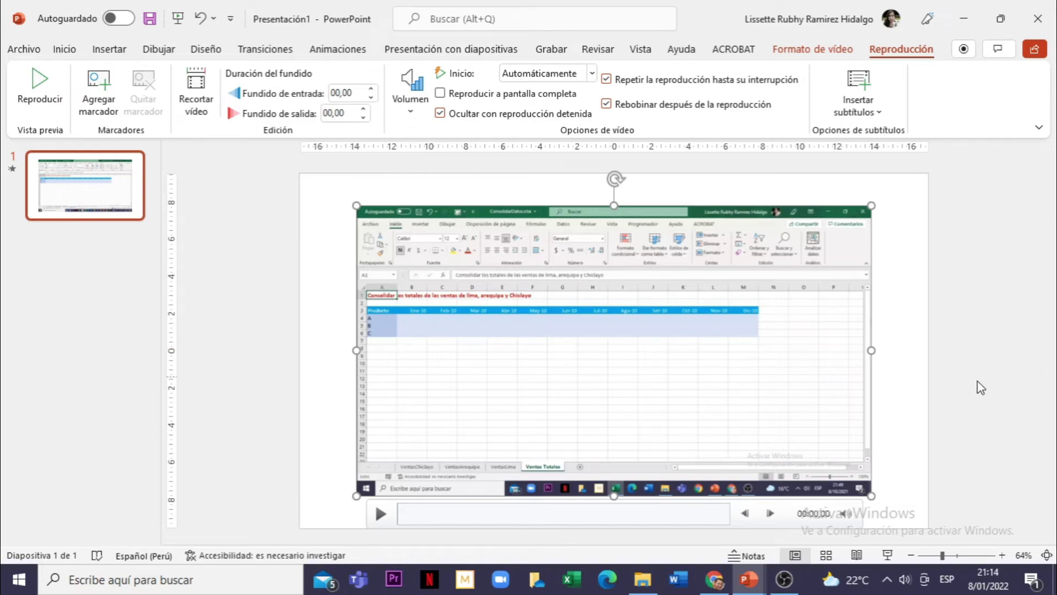
# - Play the exported ExcelR.mp4 from Disco local (D:) in File Explorer, close the player and return to PowerPoint
pyautogui.click(642, 579)
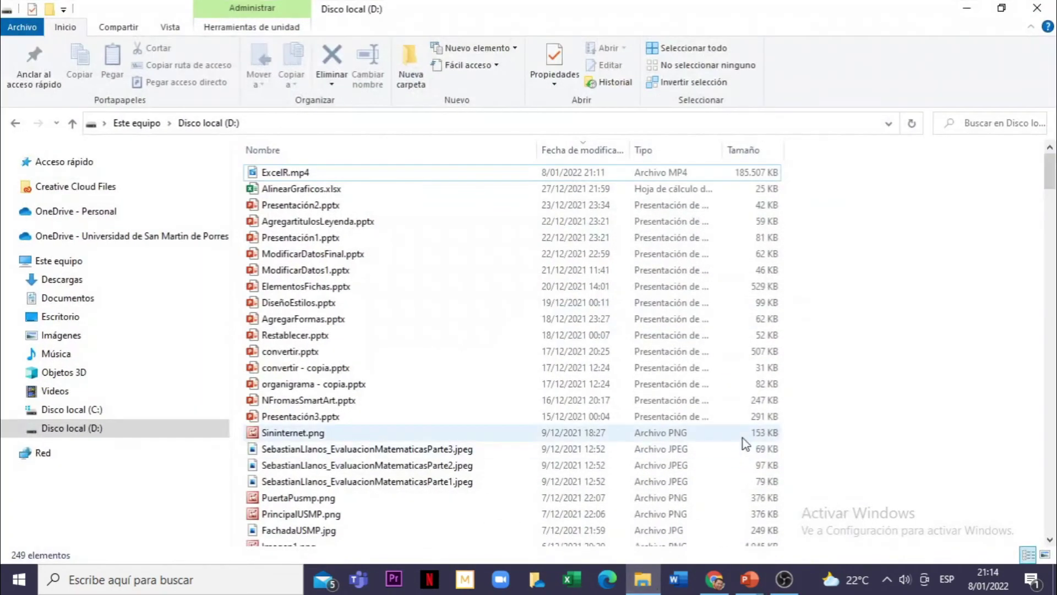
pyautogui.click(77, 432)
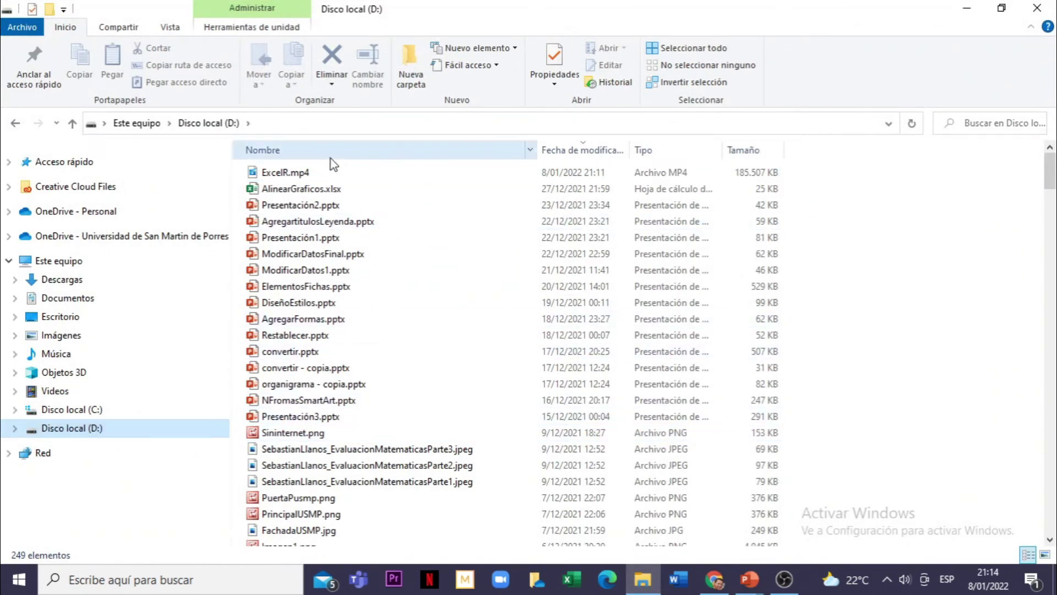
pyautogui.doubleClick(301, 174)
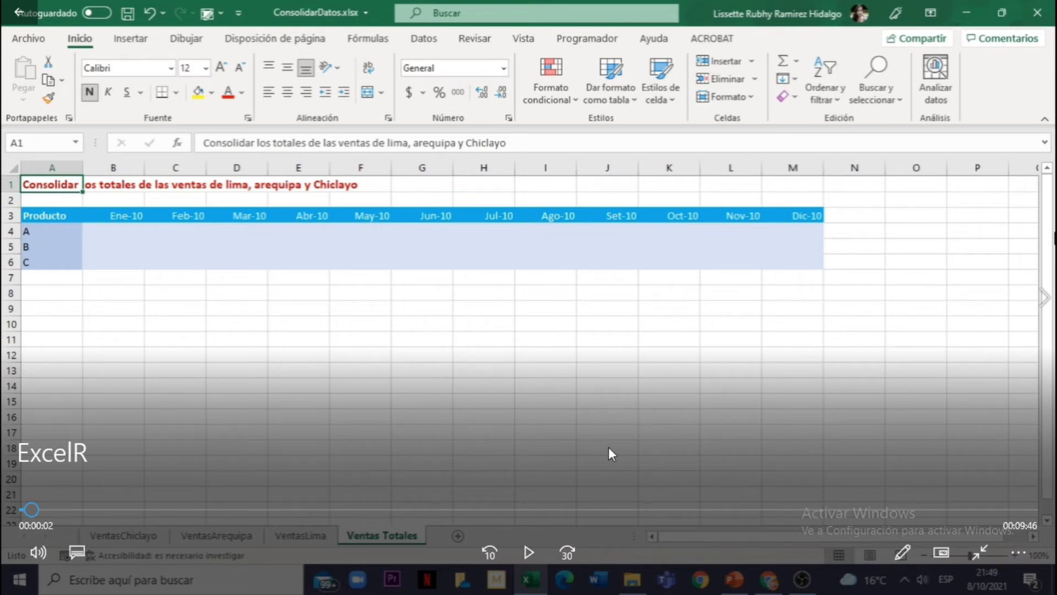
pyautogui.click(18, 8)
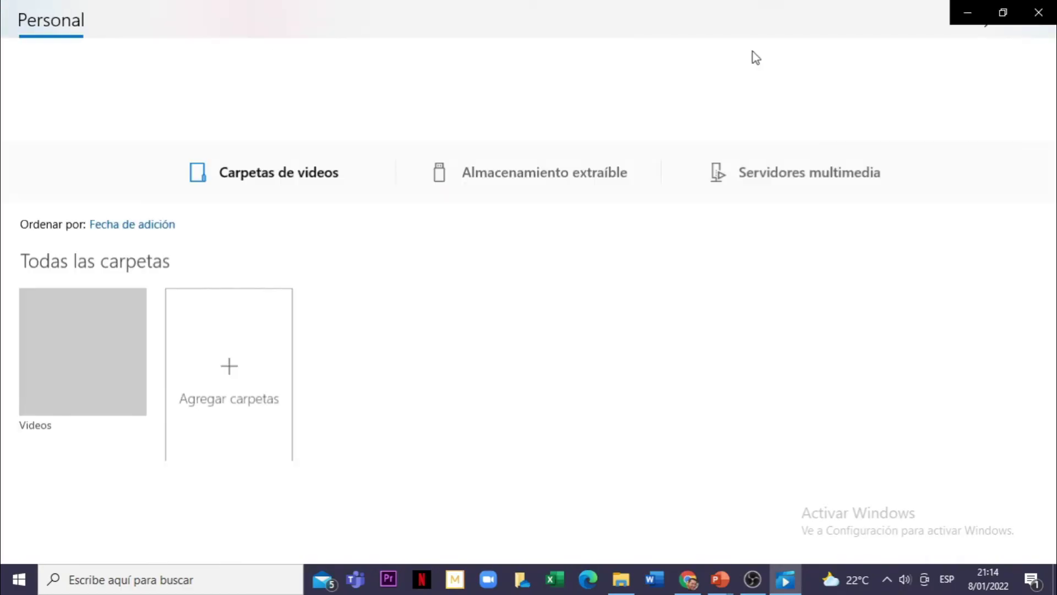
pyautogui.click(1038, 13)
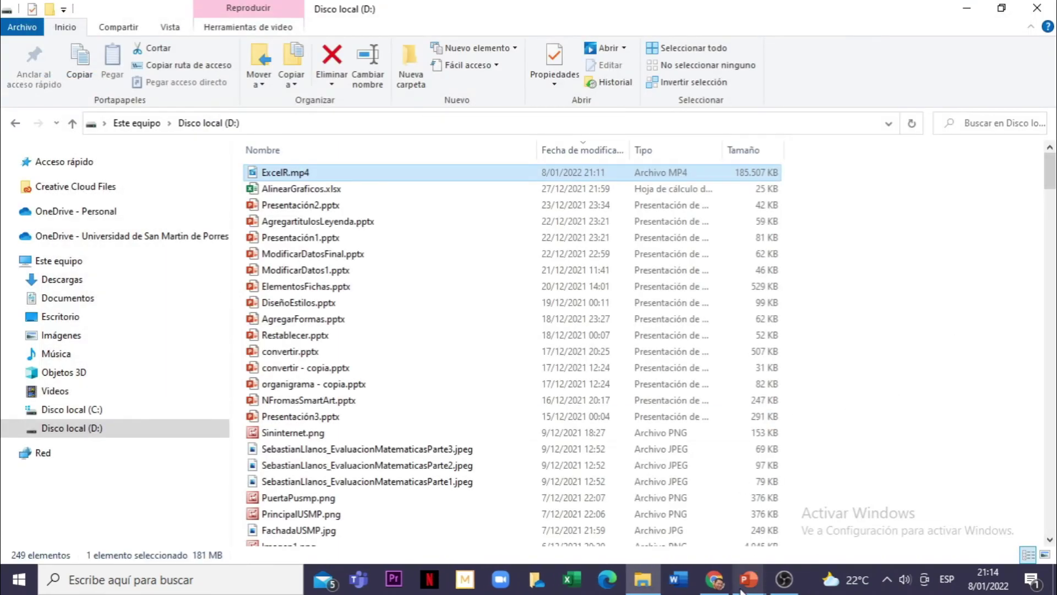
pyautogui.click(583, 512)
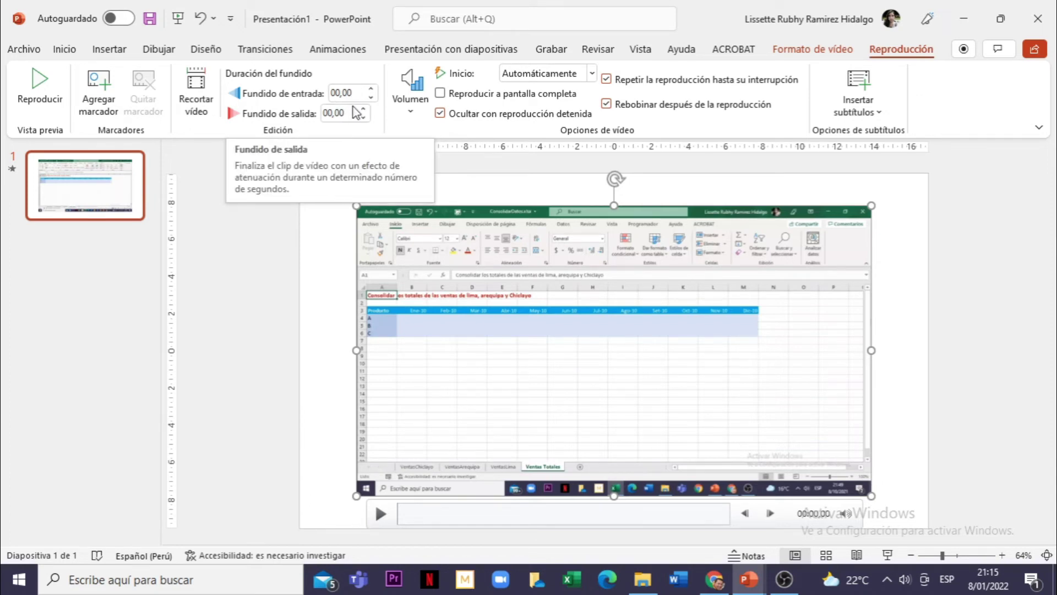
# - Set the video's fade-in duration to 01,25 and its fade-out duration to 00,75
pyautogui.click(372, 89)
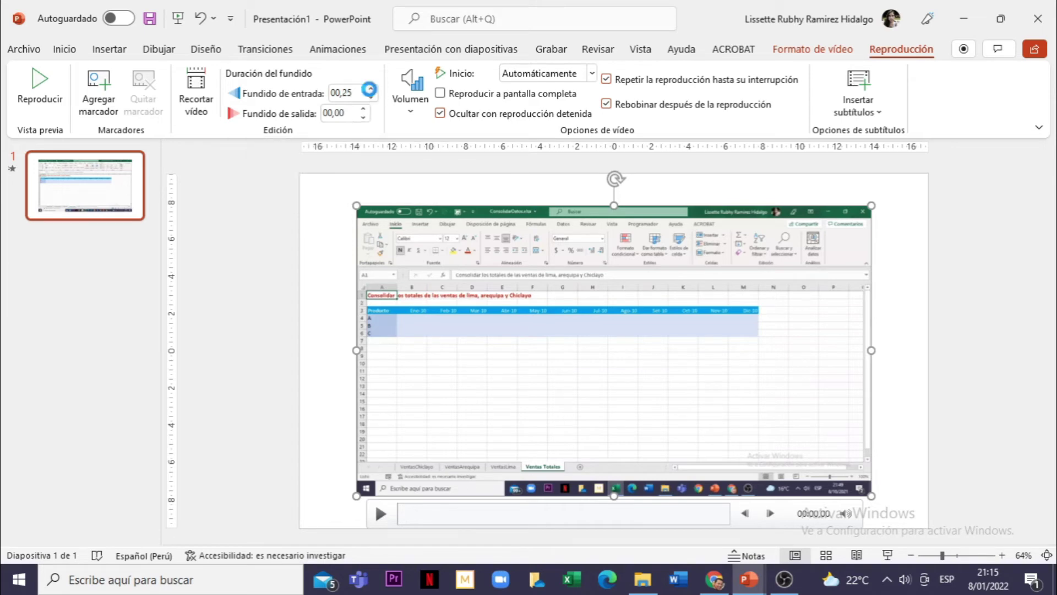
pyautogui.click(372, 89)
pyautogui.click(372, 89)
pyautogui.click(372, 89)
pyautogui.click(372, 89)
pyautogui.click(363, 109)
pyautogui.click(364, 109)
pyautogui.click(364, 109)
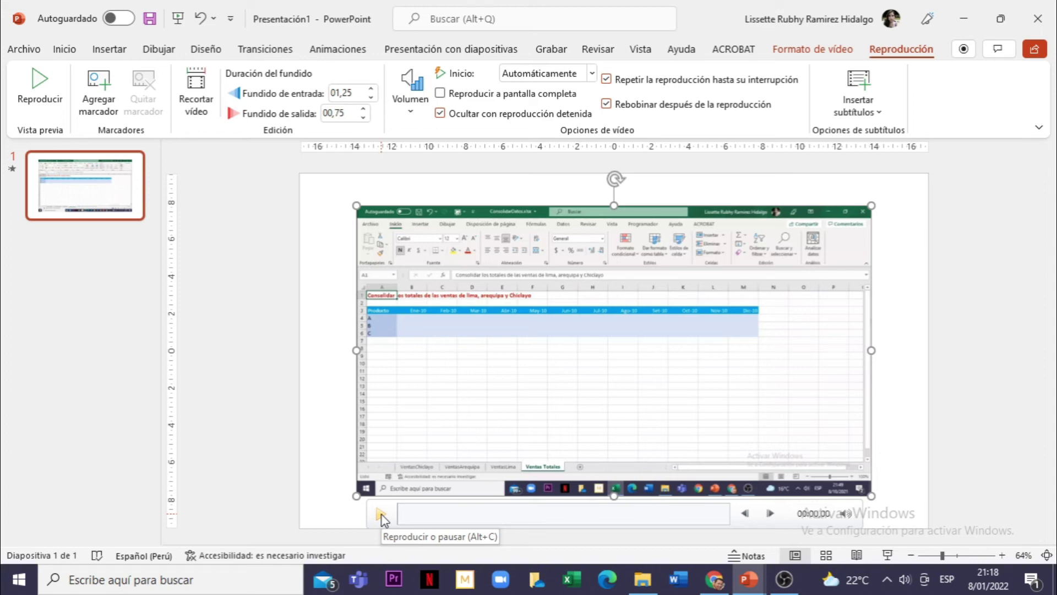
# - Preview the video and pause it to add a bookmark at 00:07,08, plus a second bookmark at 04:45,94
pyautogui.click(44, 90)
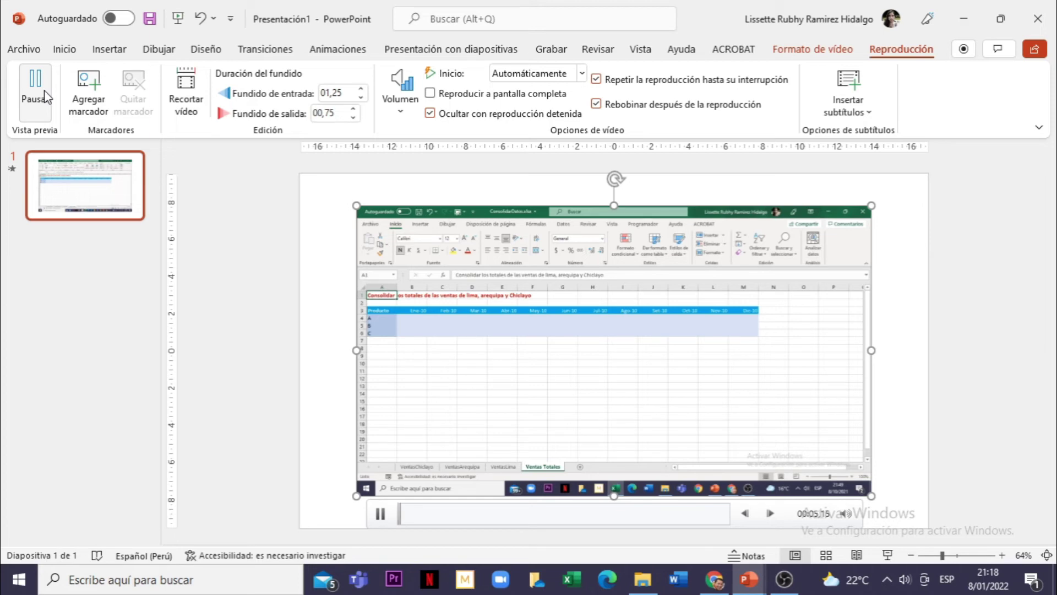
pyautogui.click(45, 96)
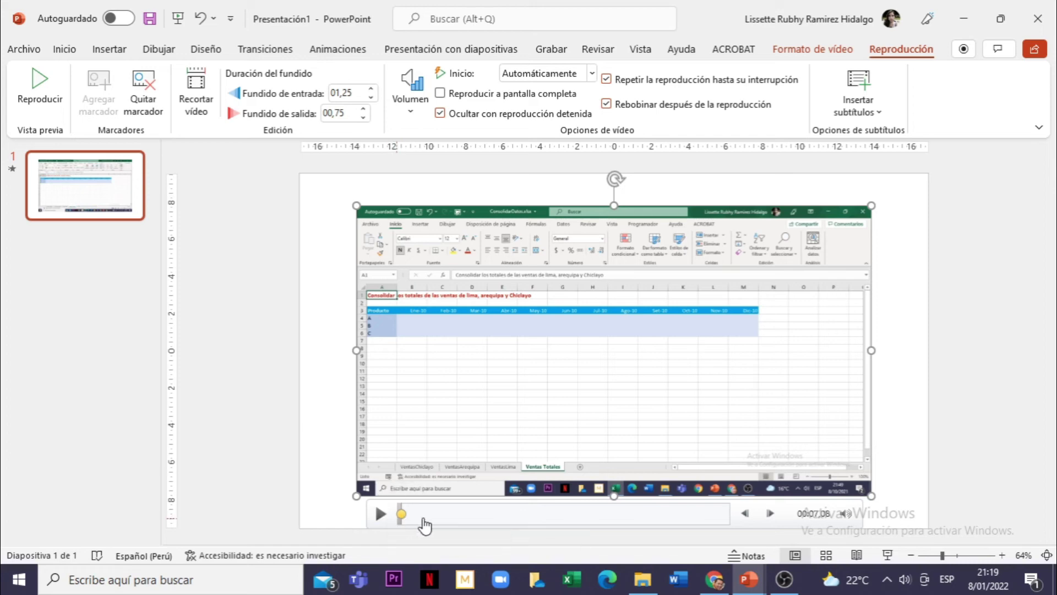
pyautogui.click(561, 515)
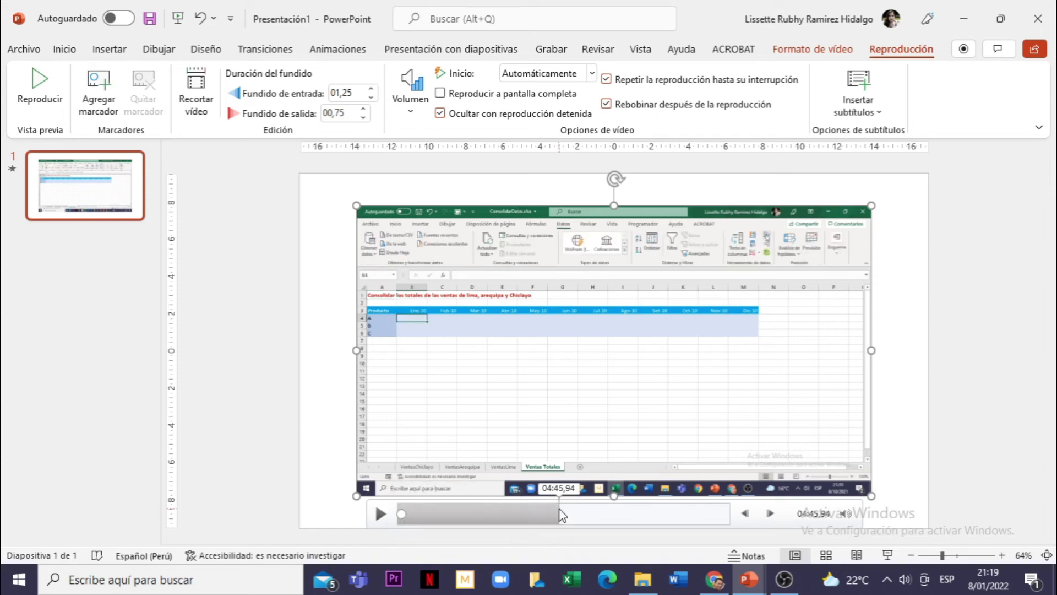
pyautogui.click(110, 108)
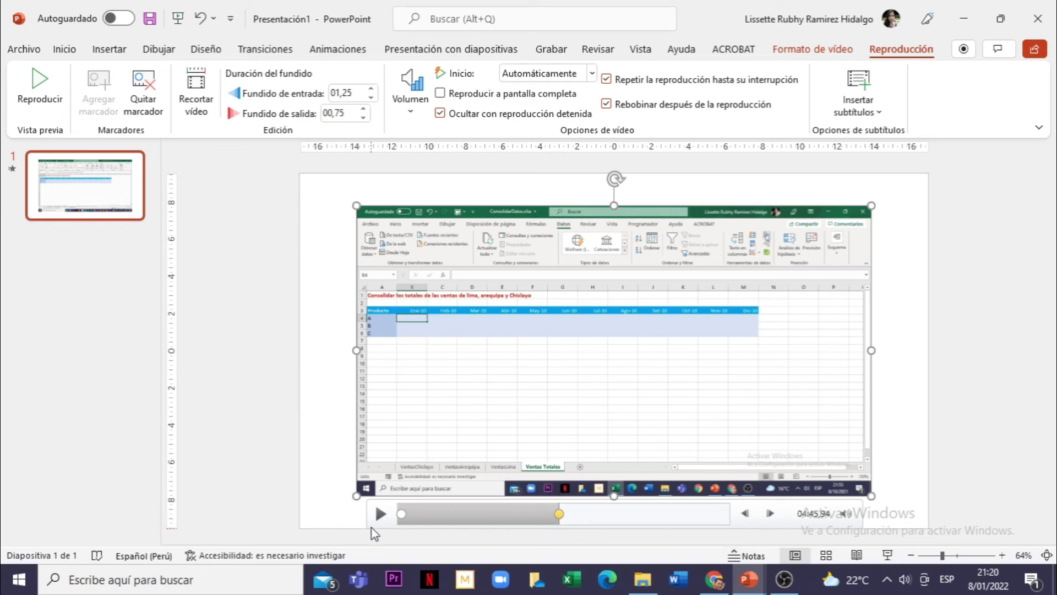
# - Remove the video's bookmark at 00:07,08 and select the one at 04:45,94
pyautogui.click(402, 513)
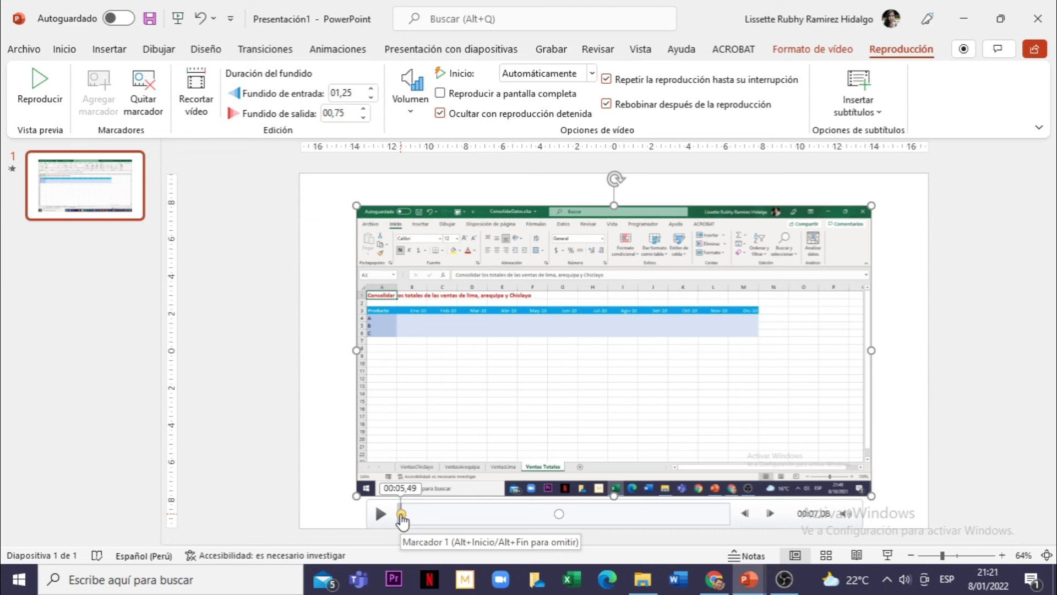
pyautogui.click(144, 105)
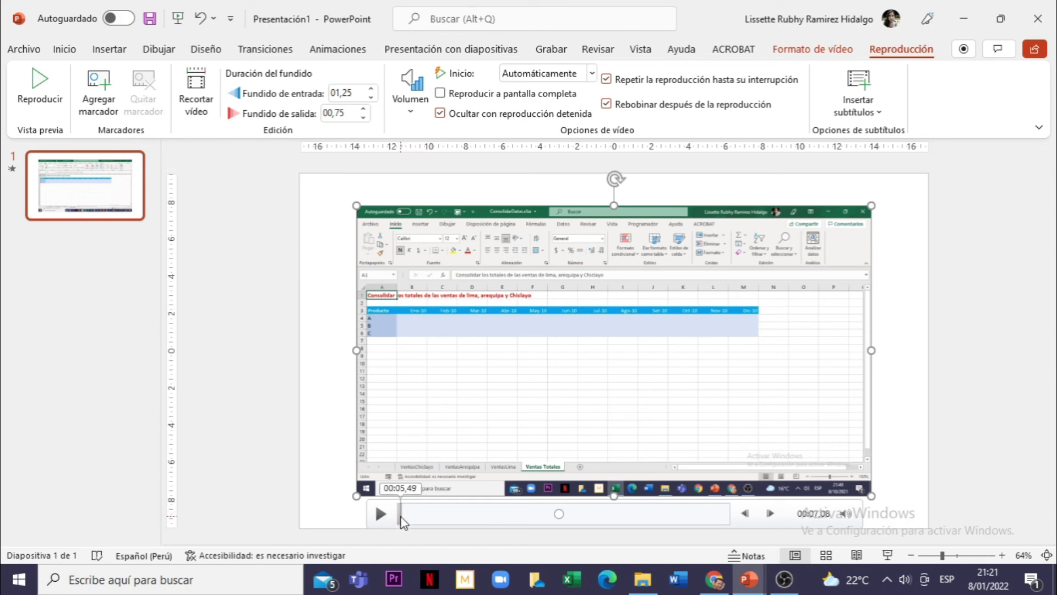
pyautogui.click(558, 513)
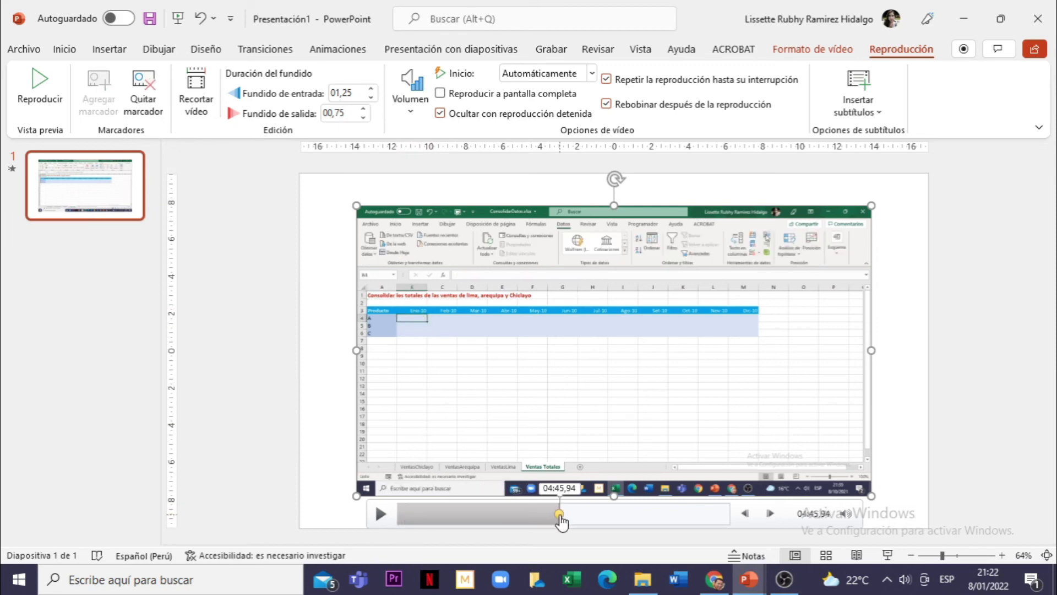
# - Run the slide show, jump to the video's bookmark, play from there and exit the show
pyautogui.click(887, 555)
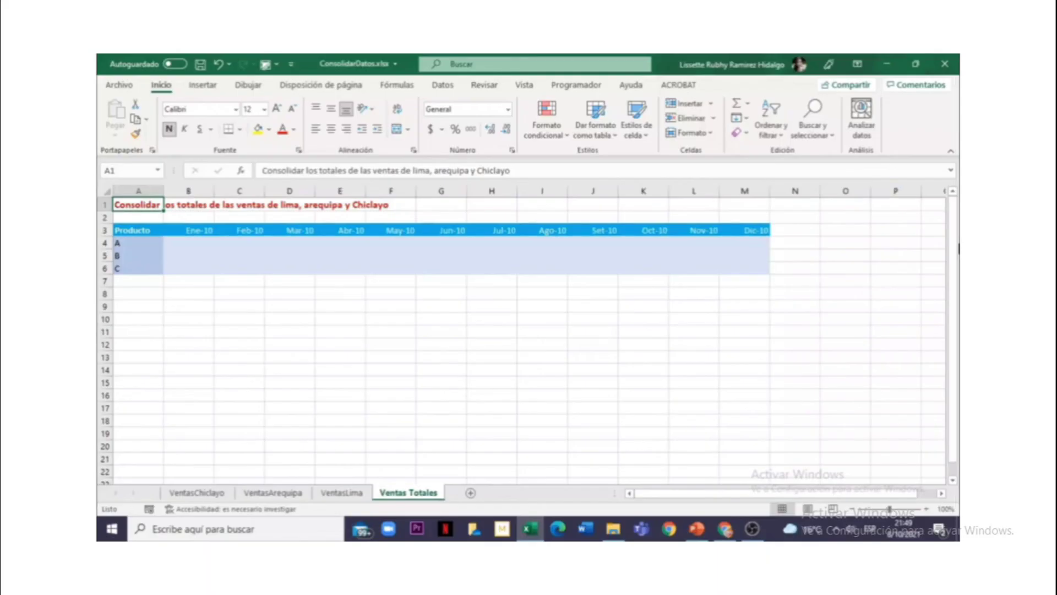
pyautogui.moveTo(512, 401)
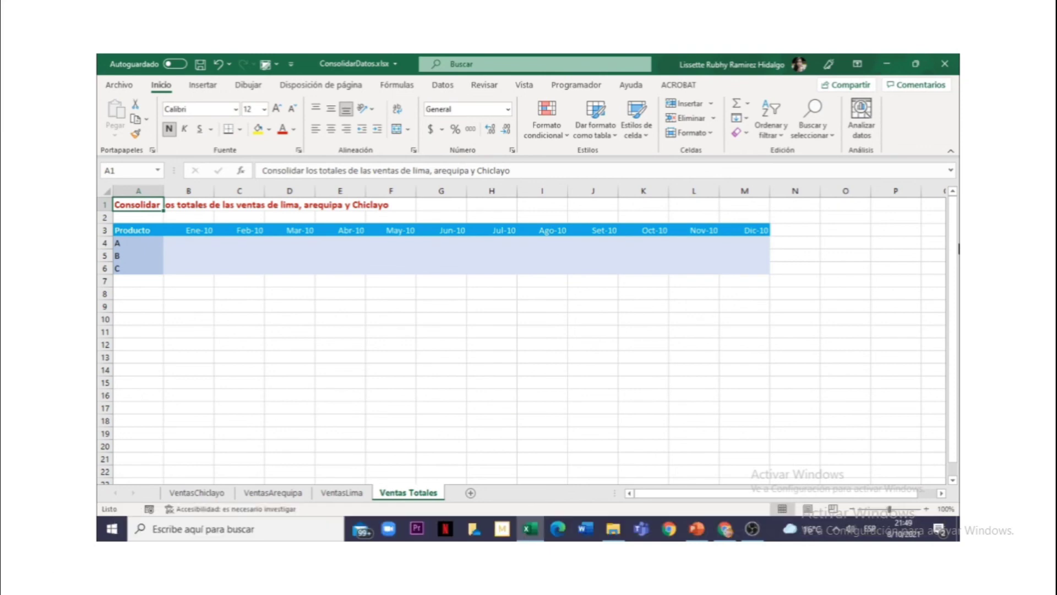
pyautogui.moveTo(125, 519)
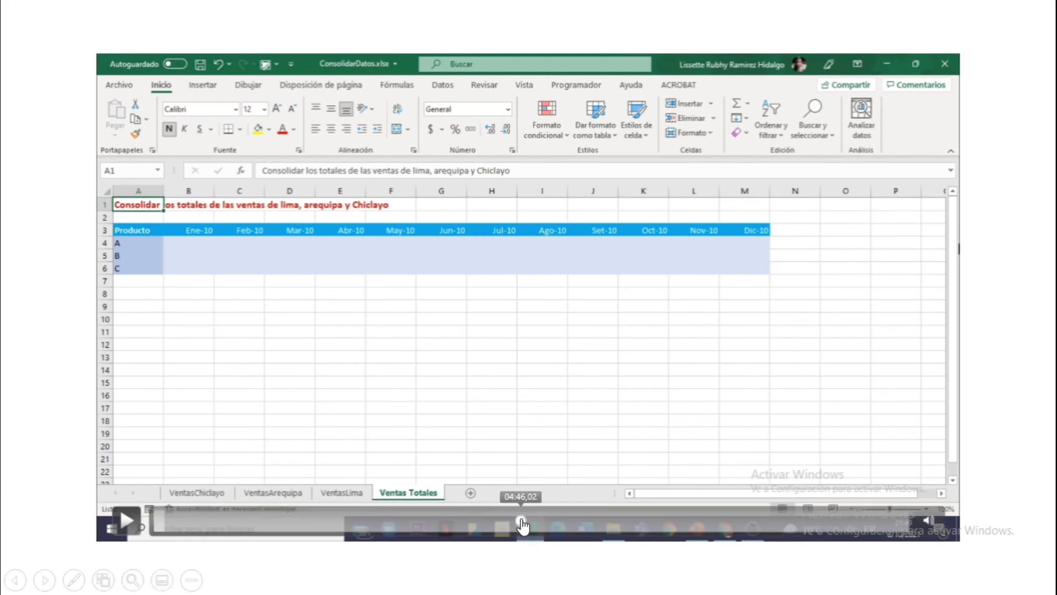
pyautogui.click(520, 520)
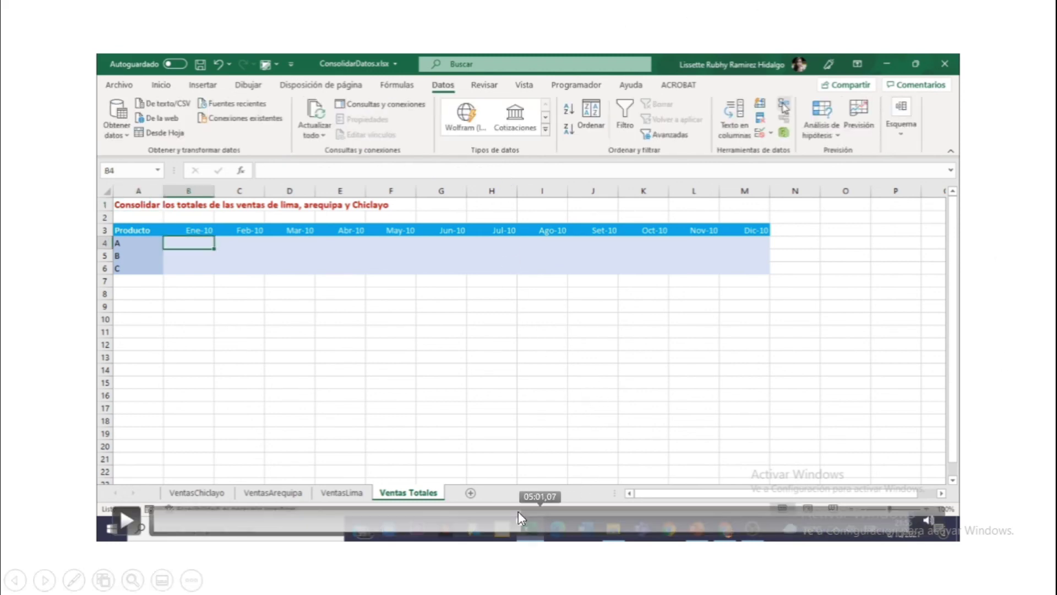
pyautogui.click(128, 522)
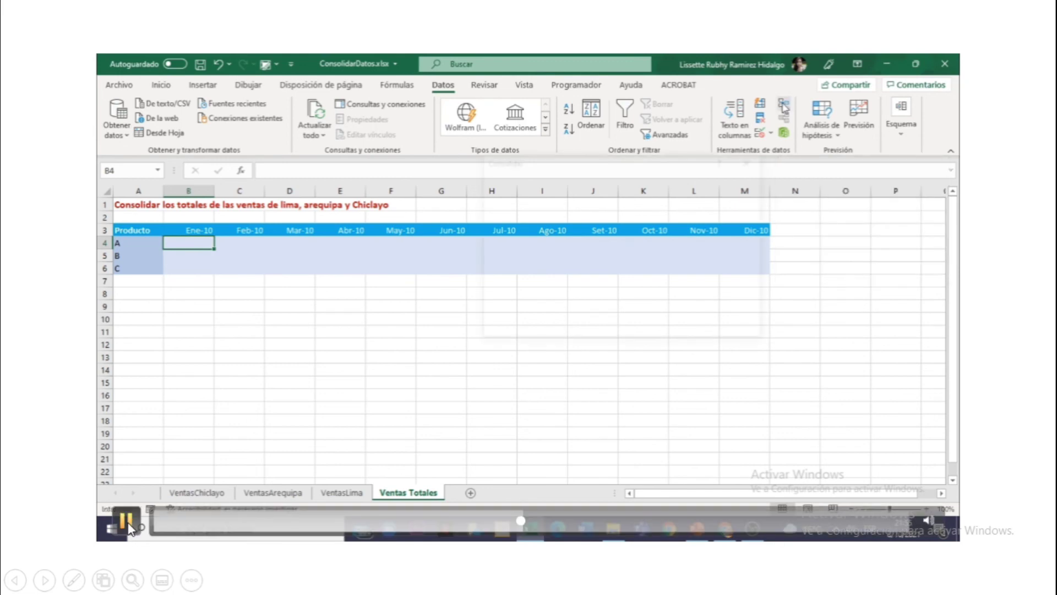
pyautogui.click(298, 410)
pyautogui.click(297, 410)
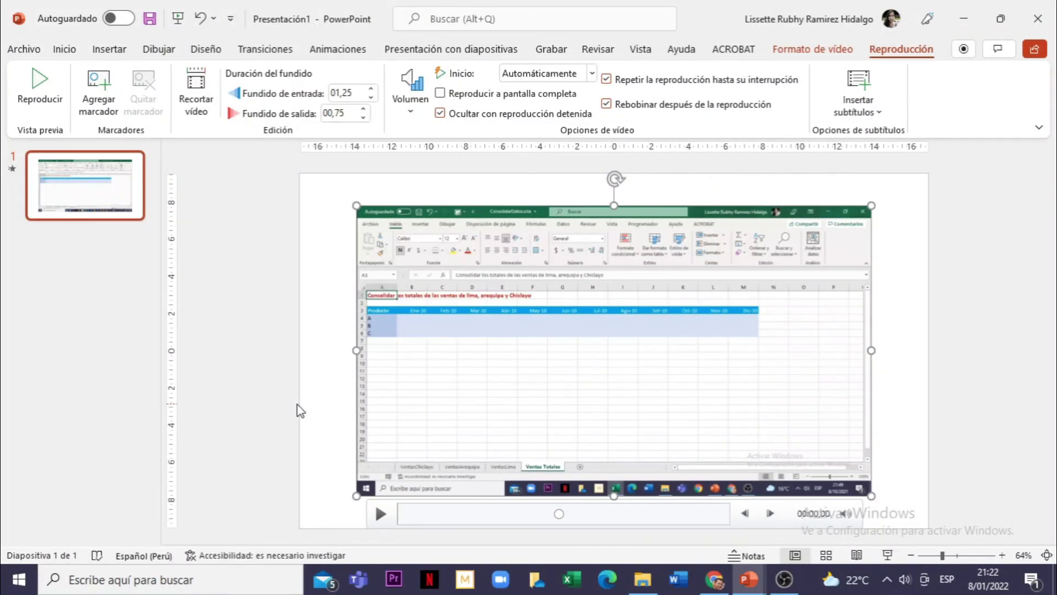